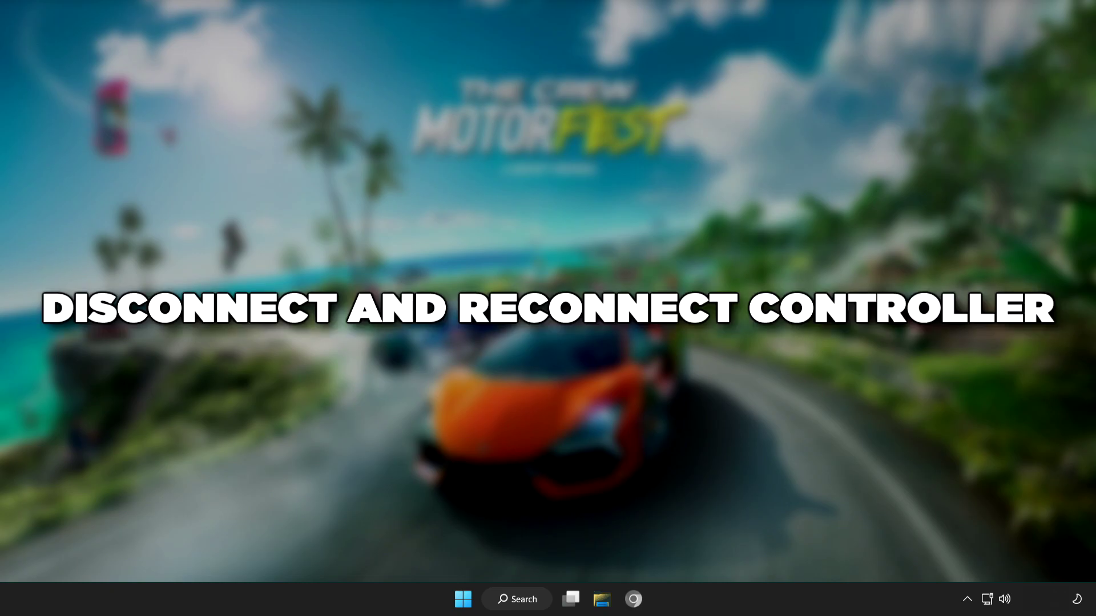
Open the computer's power options
left_click(463, 599)
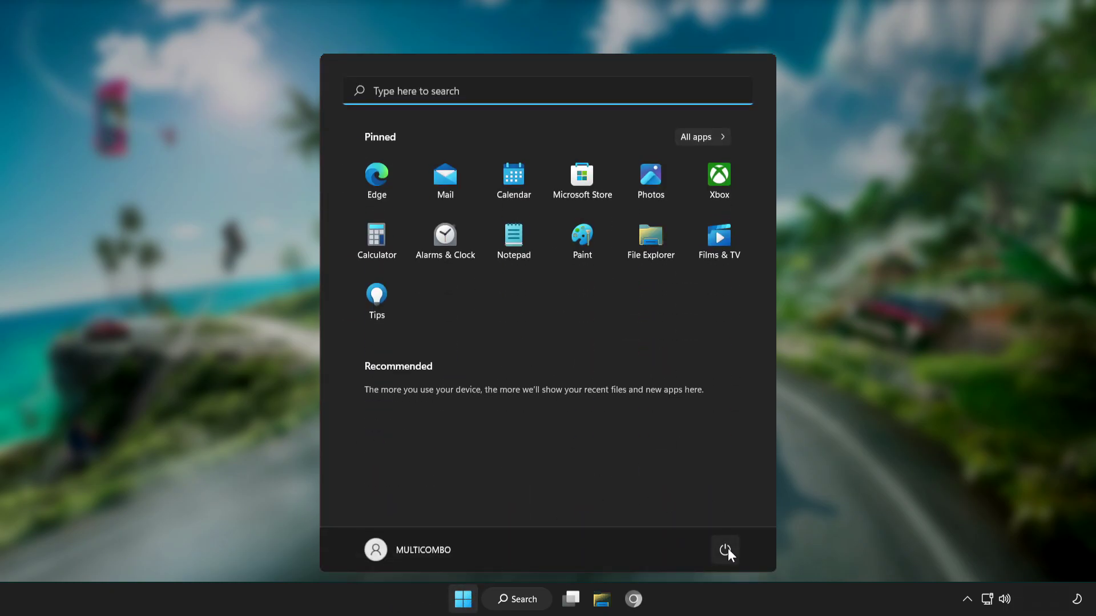
left_click(725, 550)
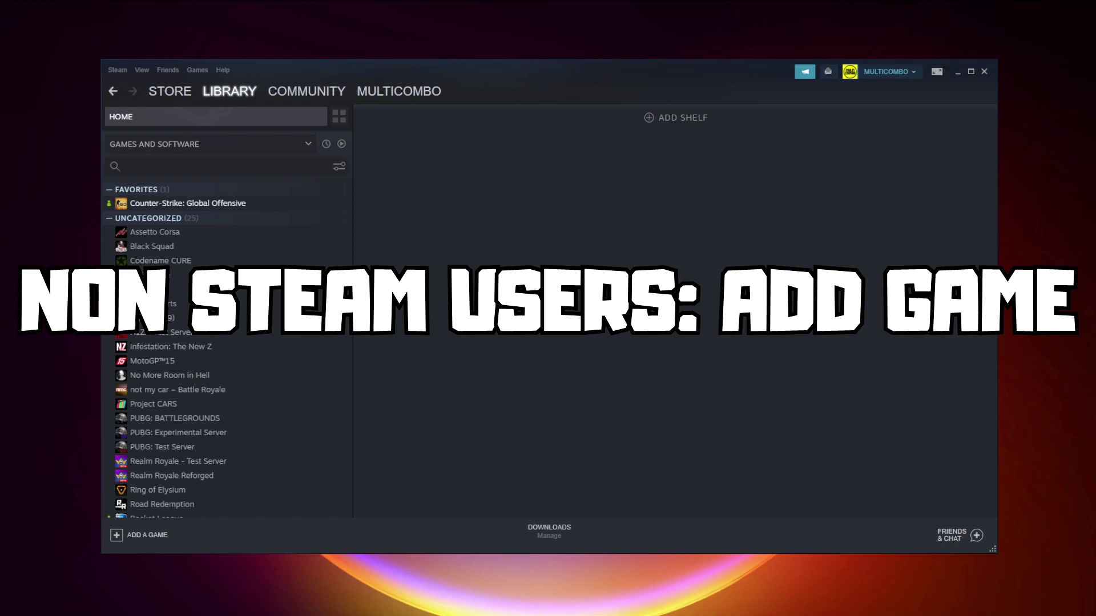
Add YOUR PROBLEMATIC GAME to the Steam library as a non-Steam game and open its library page
left_click(144, 537)
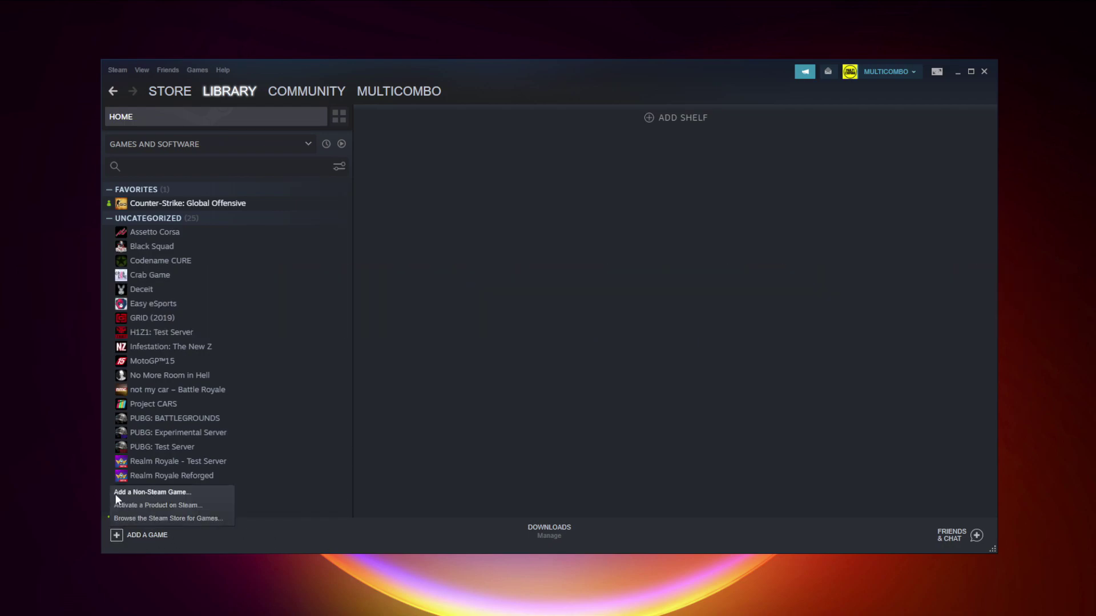
left_click(148, 495)
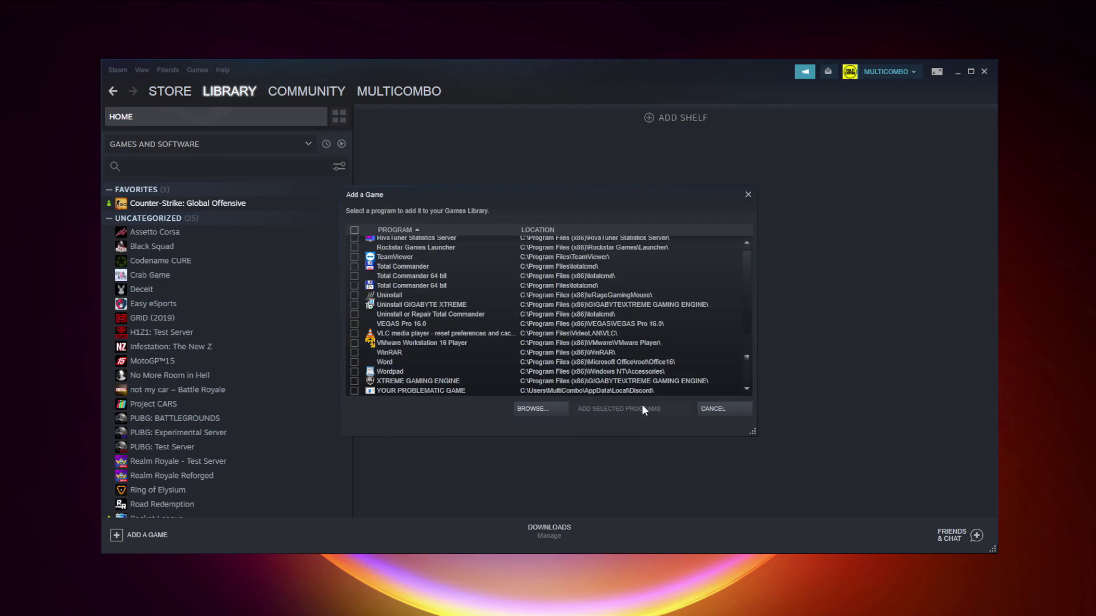
left_click(406, 391)
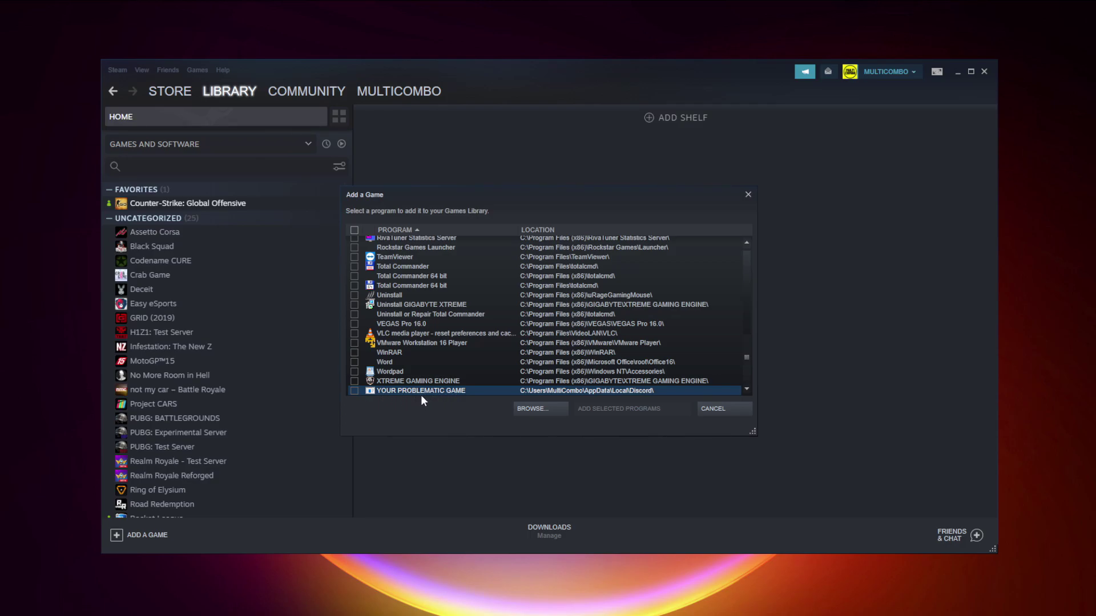
left_click(354, 391)
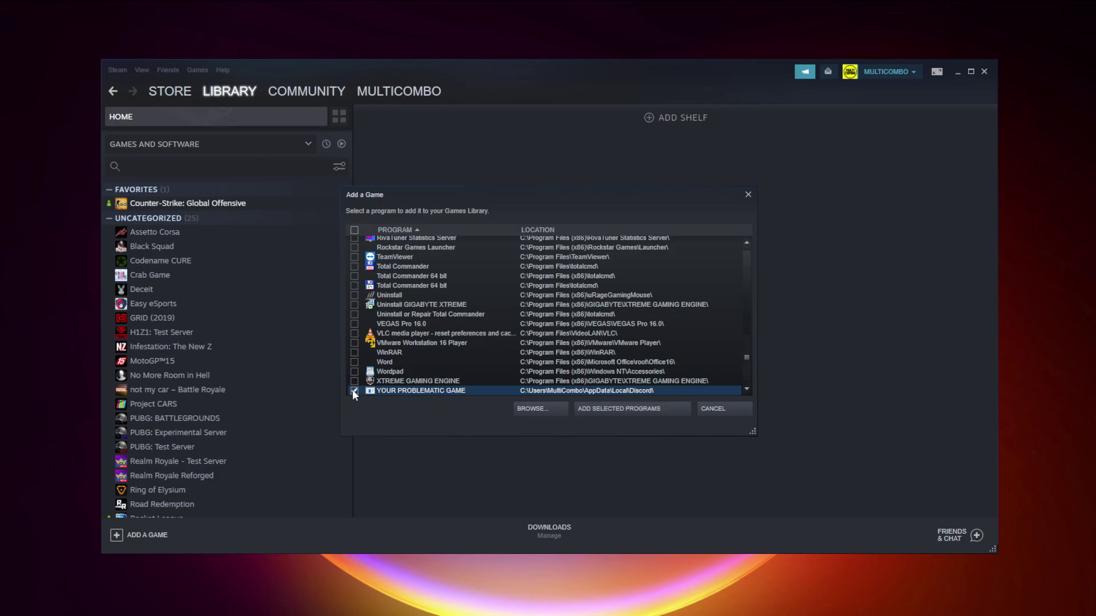
left_click(638, 408)
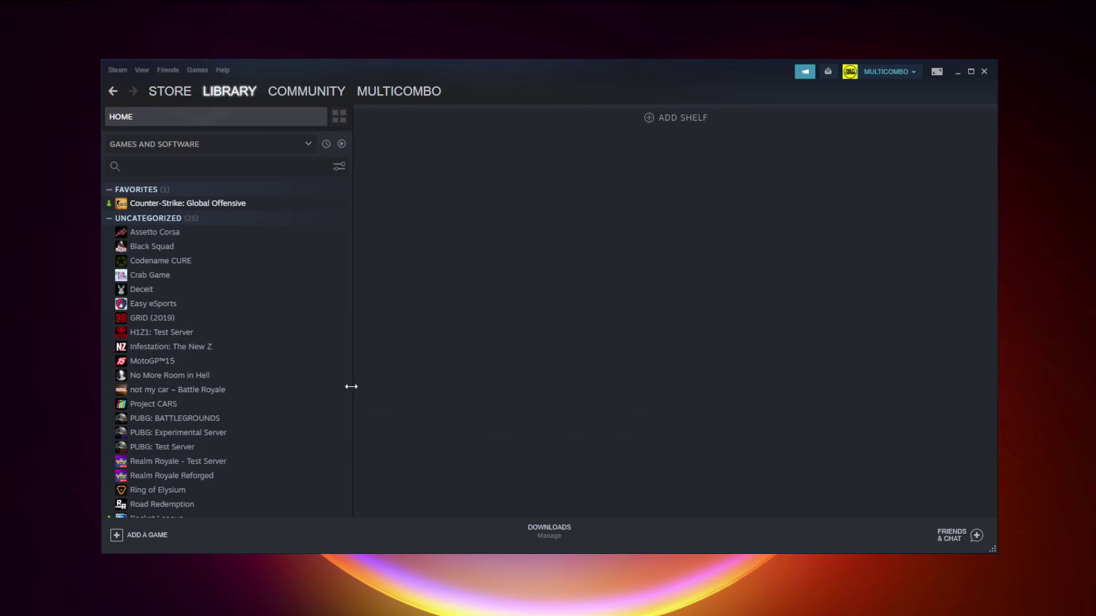
scroll(316, 366, "down", 3)
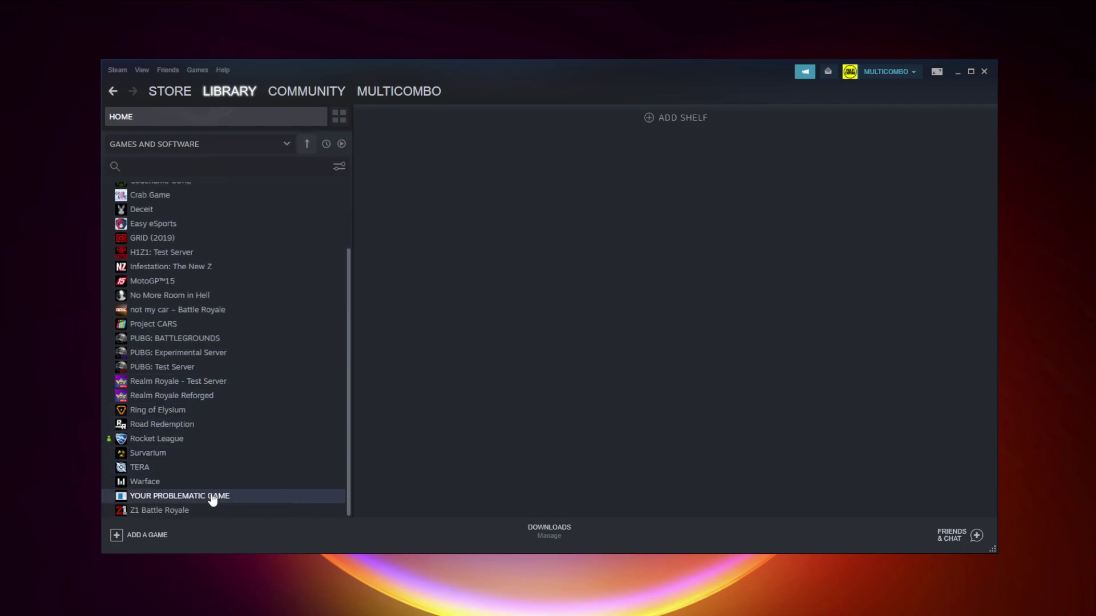
left_click(212, 498)
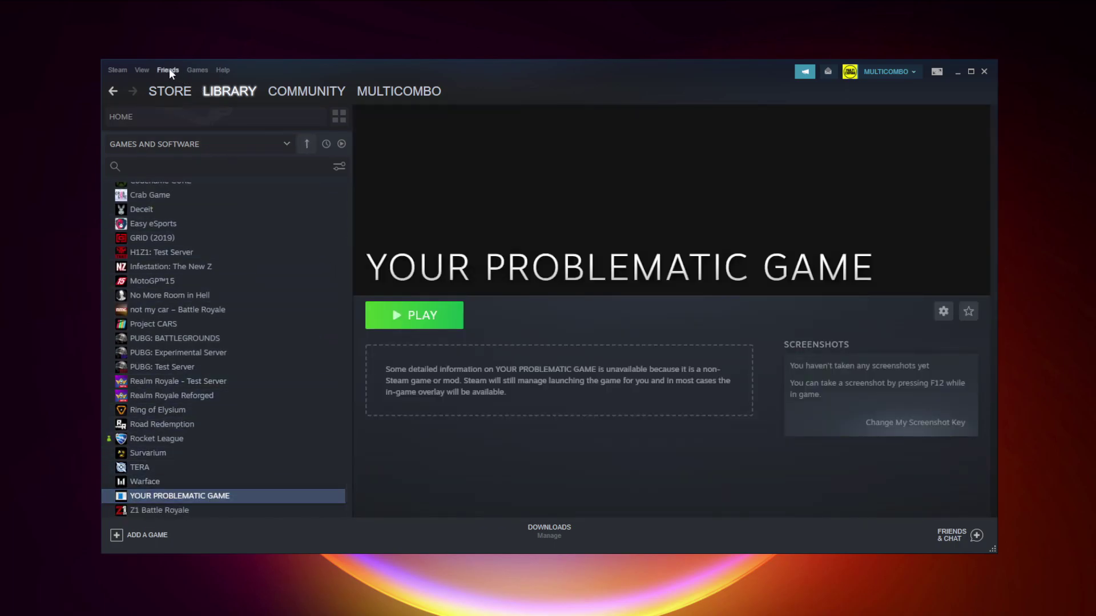
Enable Xbox Configuration Support in Steam's general controller settings
left_click(117, 70)
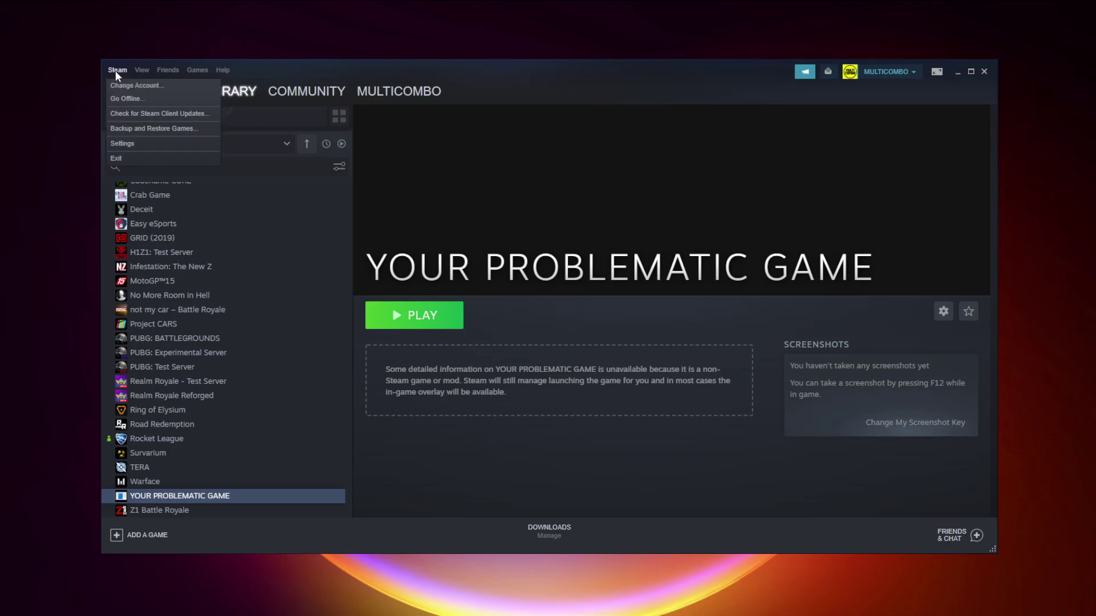
left_click(138, 145)
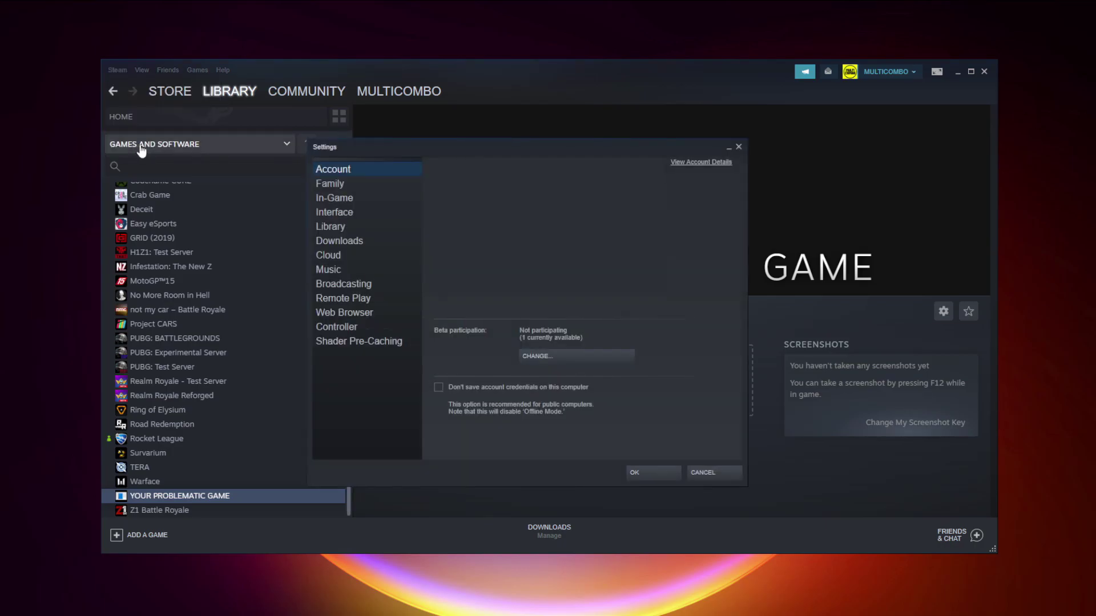
left_click(359, 328)
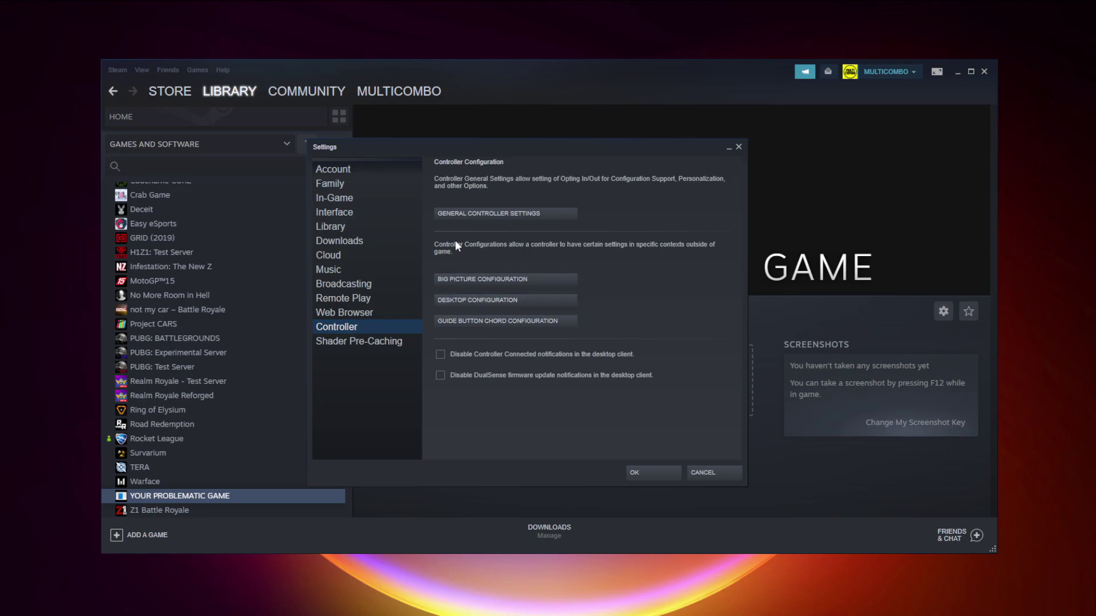
left_click(505, 217)
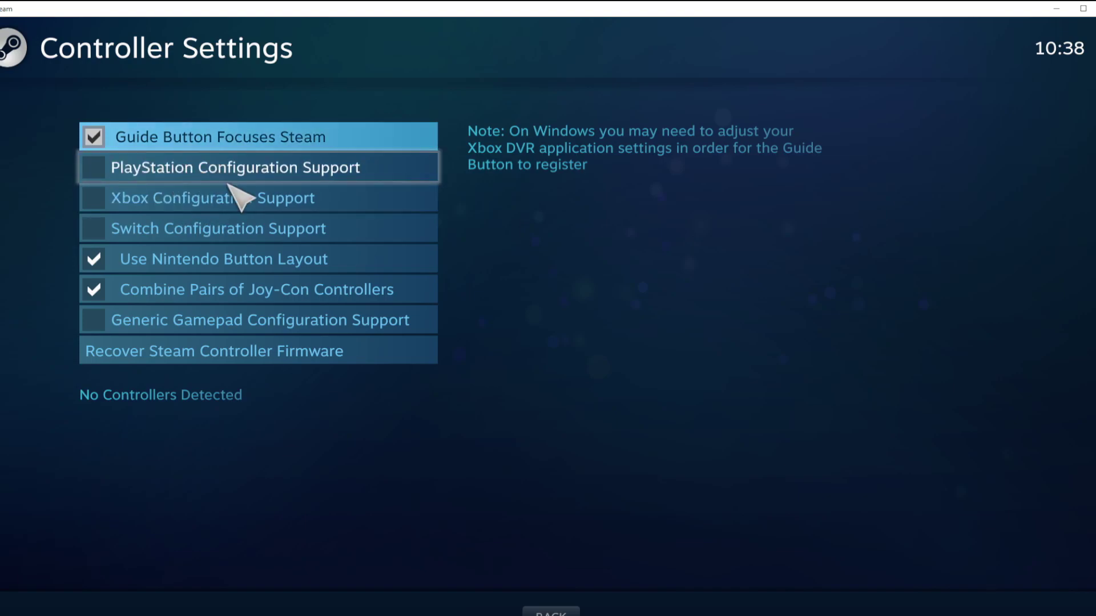
left_click(100, 197)
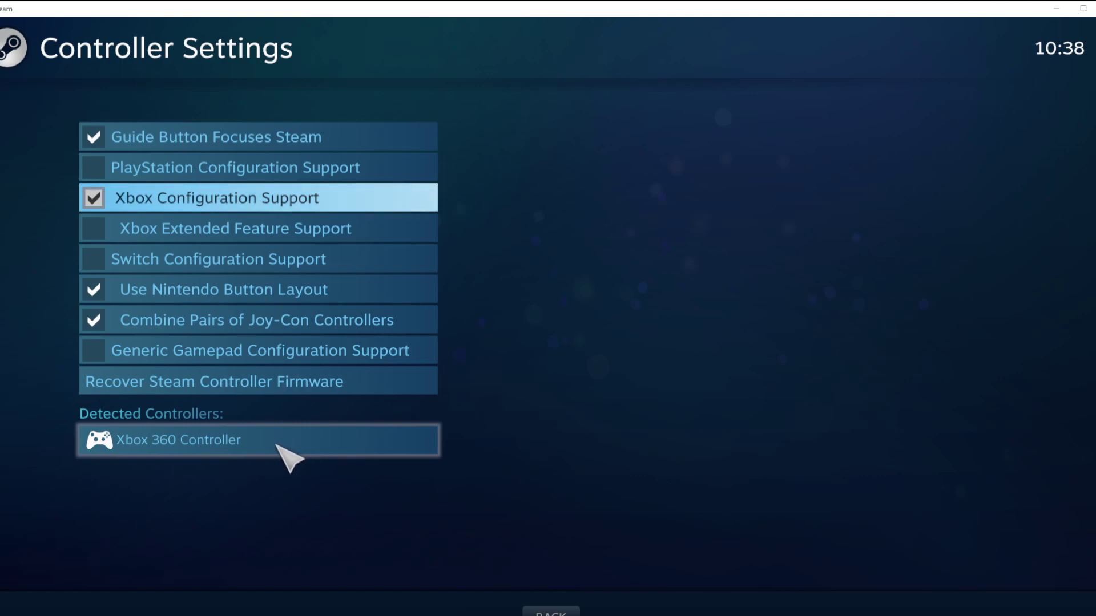
Open the calibration for the detected Xbox 360 Controller, accept its stick deadzones, and confirm the Steam settings
left_click(303, 445)
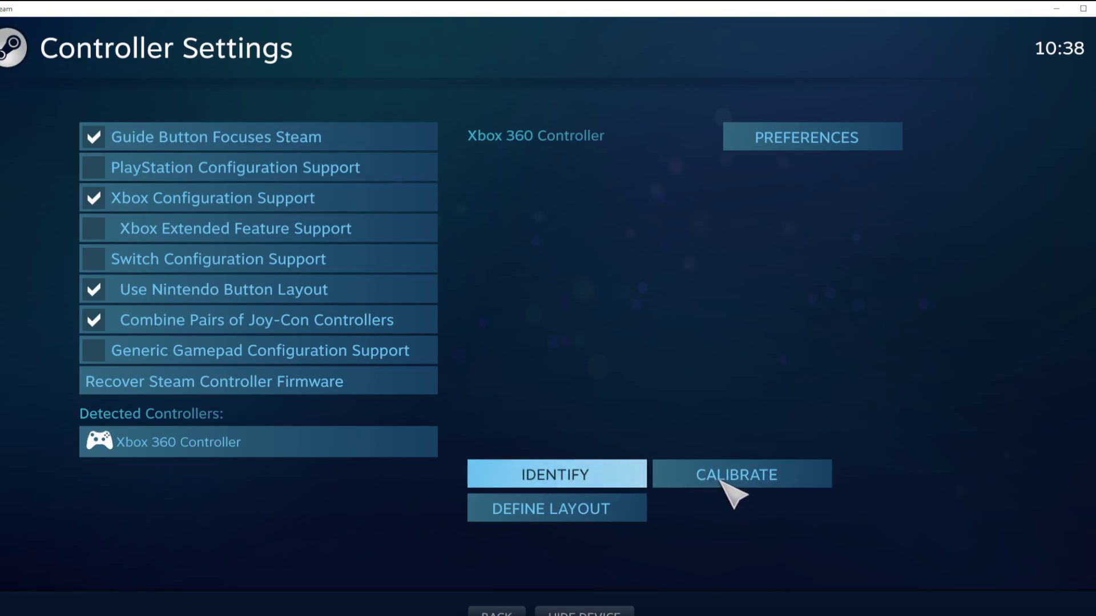
left_click(742, 482)
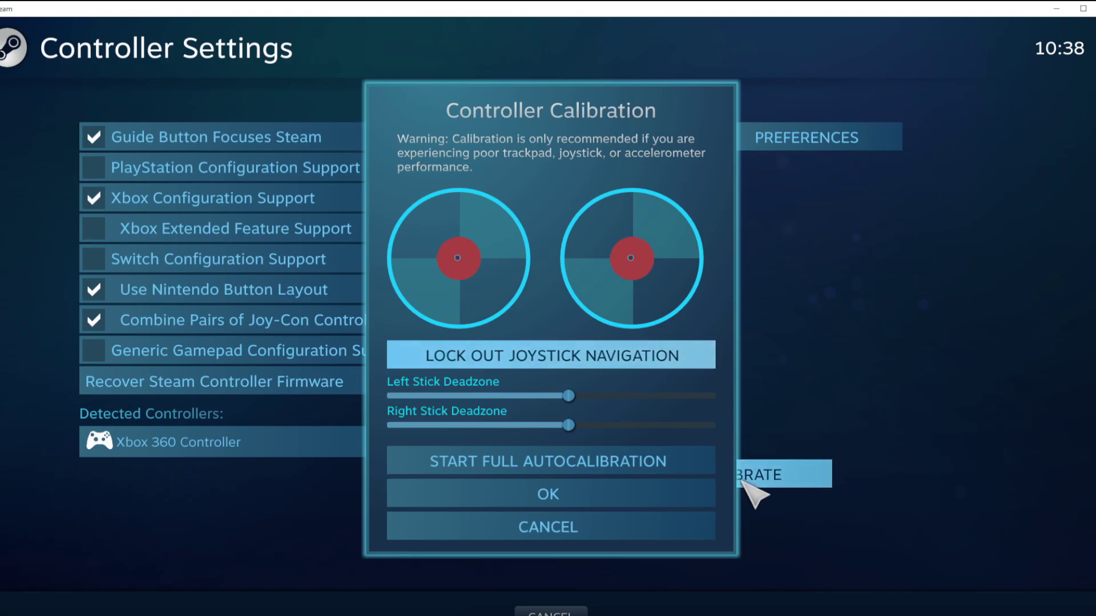
left_click(634, 495)
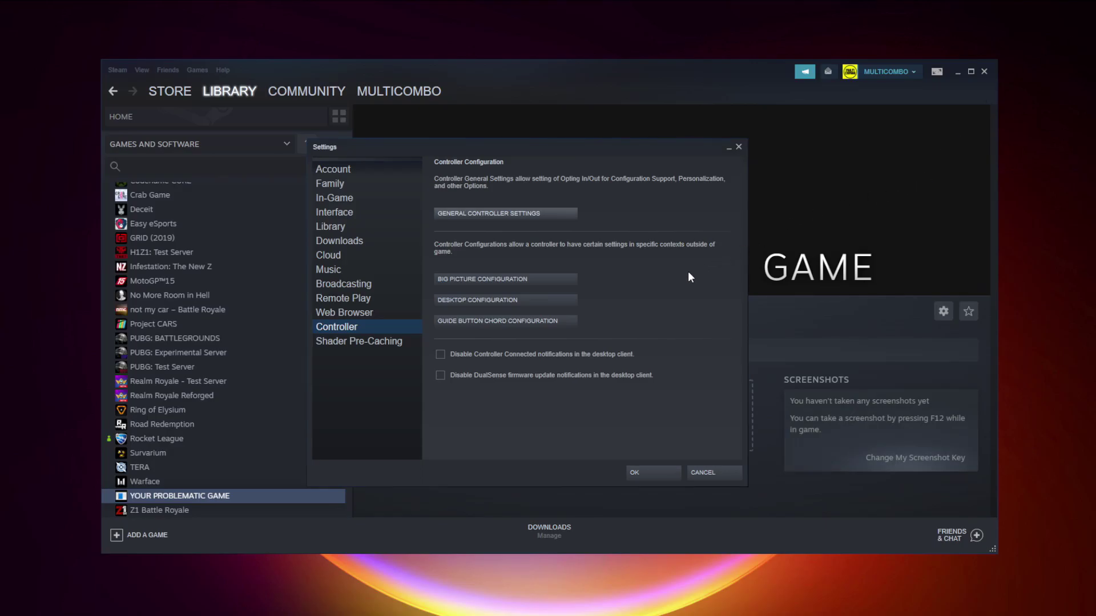
left_click(655, 475)
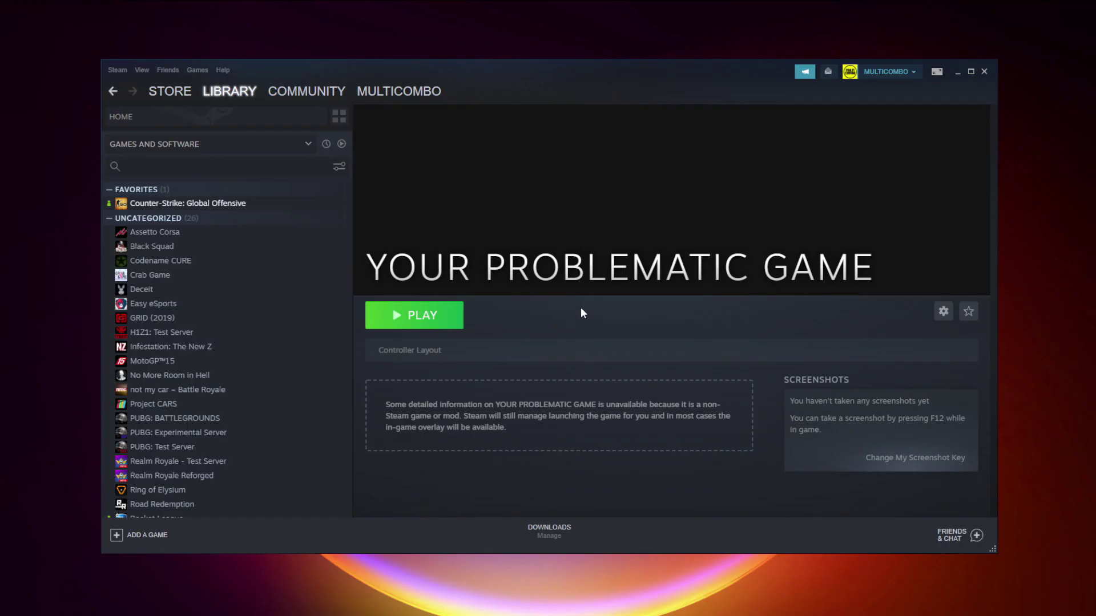
In Big Picture mode, set the problematic game's Steam Input Per-Game Setting to Forced Off and return to its game page
left_click(936, 72)
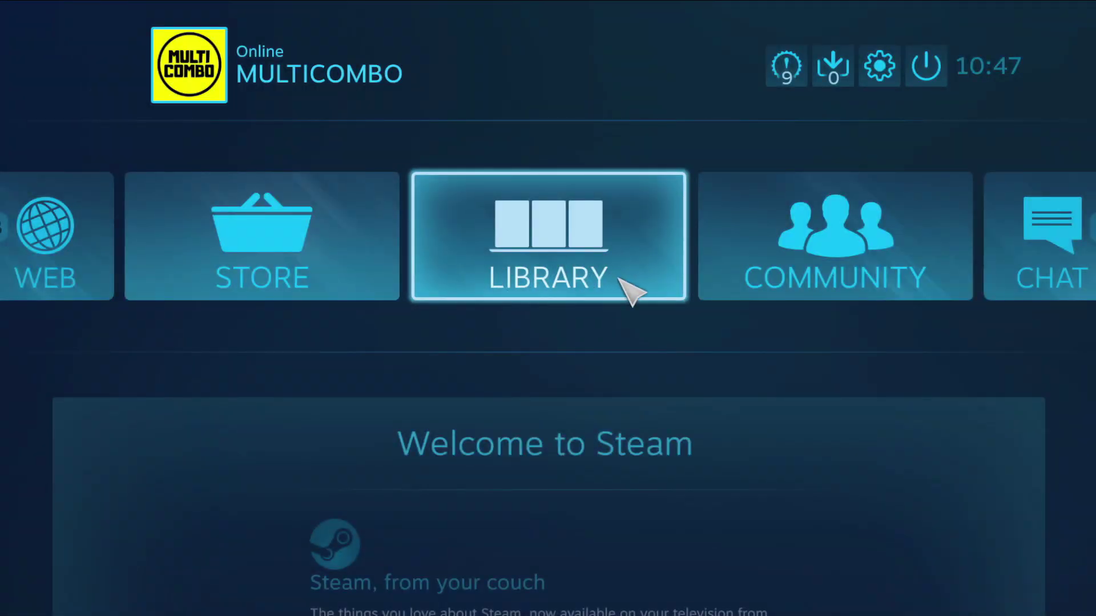
left_click(561, 283)
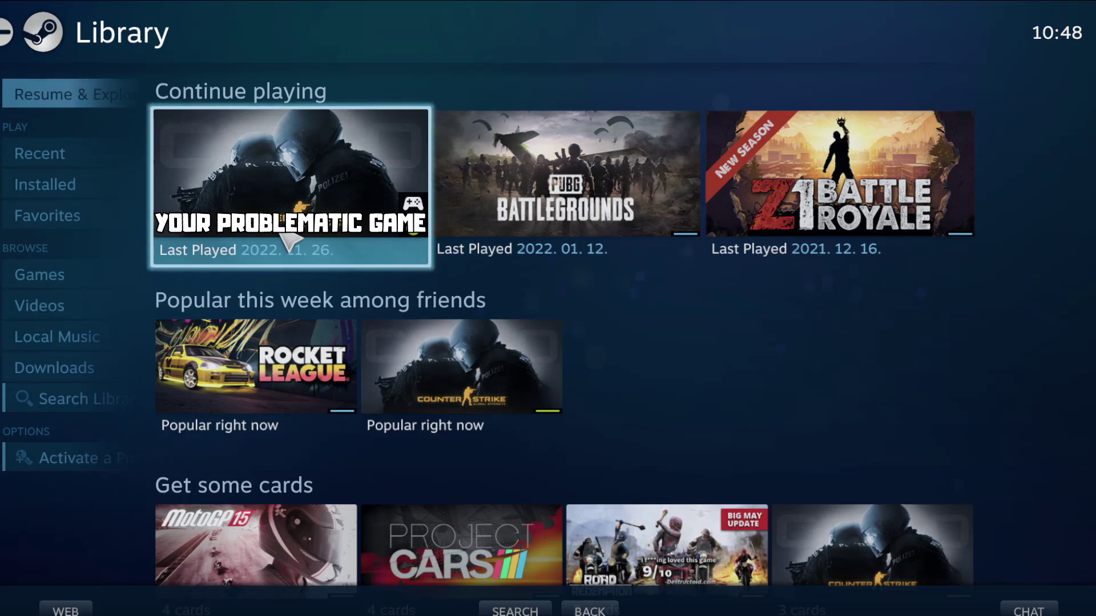
left_click(290, 242)
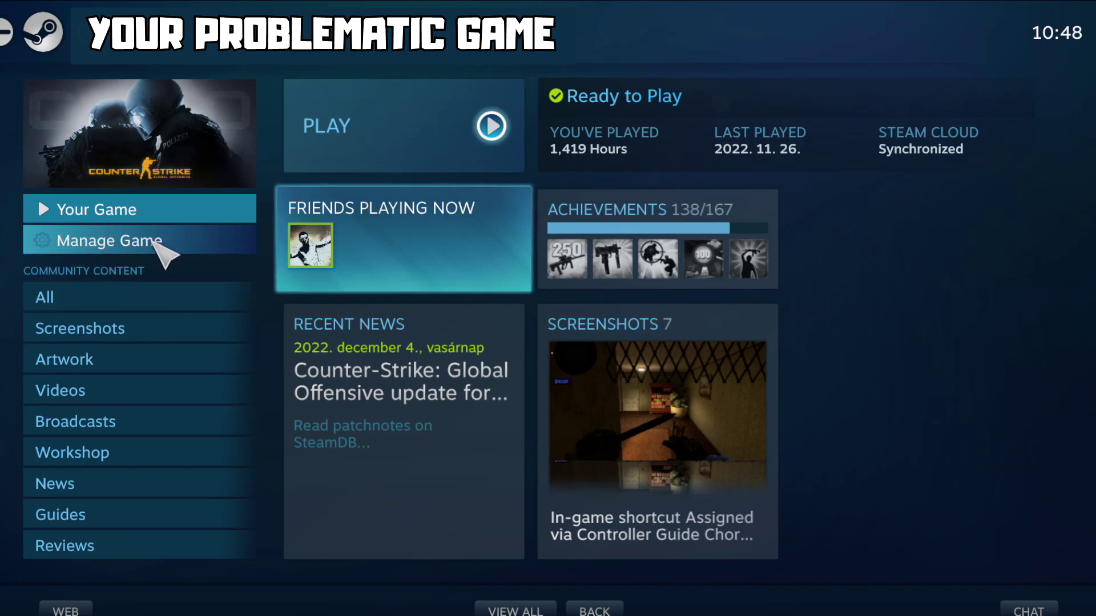
left_click(154, 243)
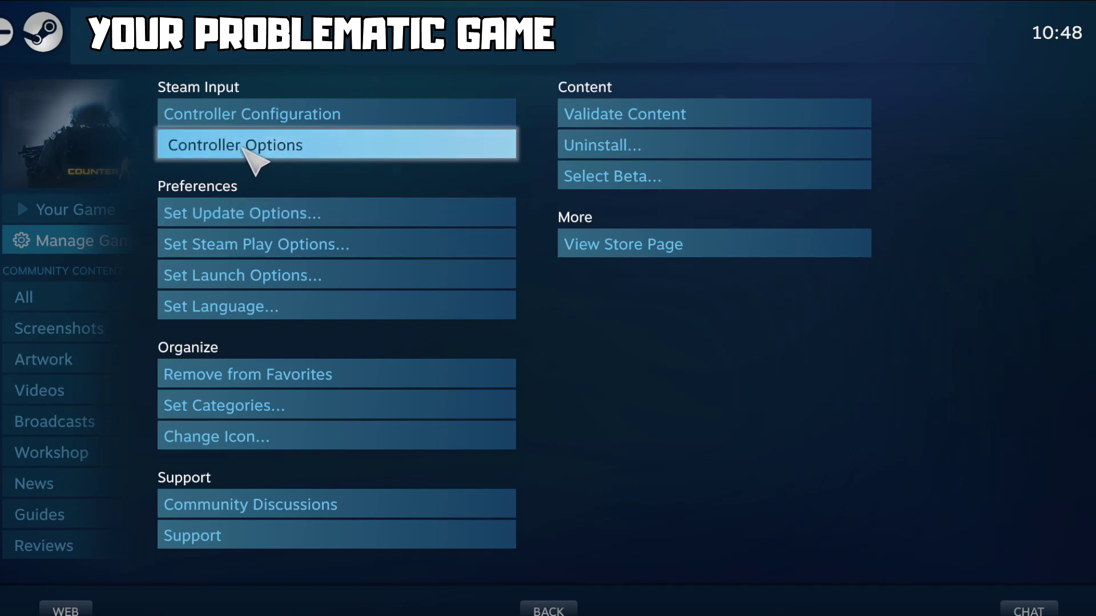
left_click(311, 146)
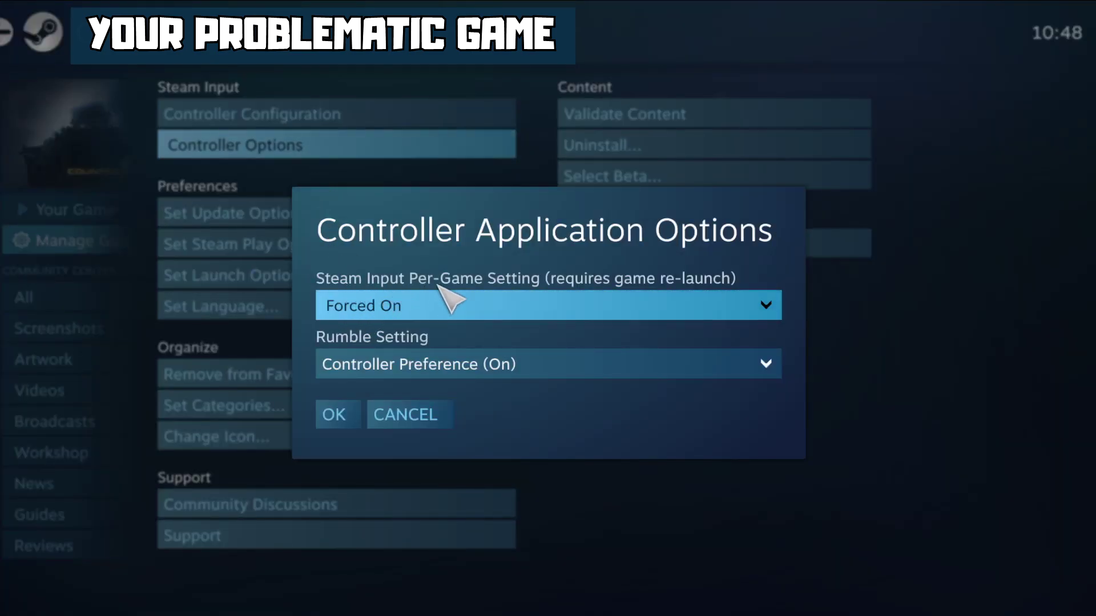
left_click(519, 307)
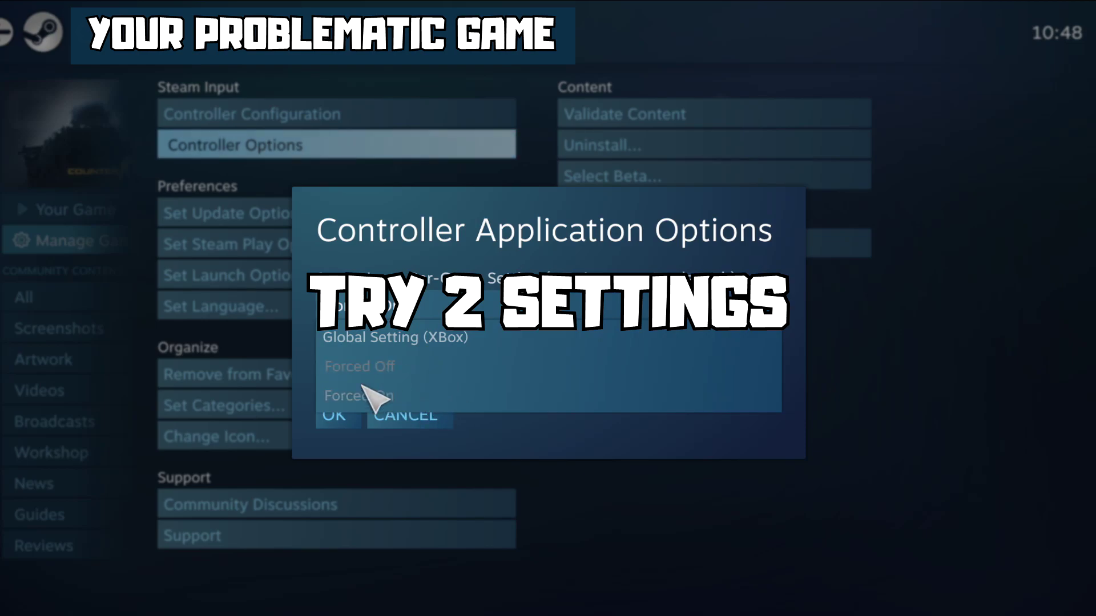
left_click(379, 368)
left_click(336, 417)
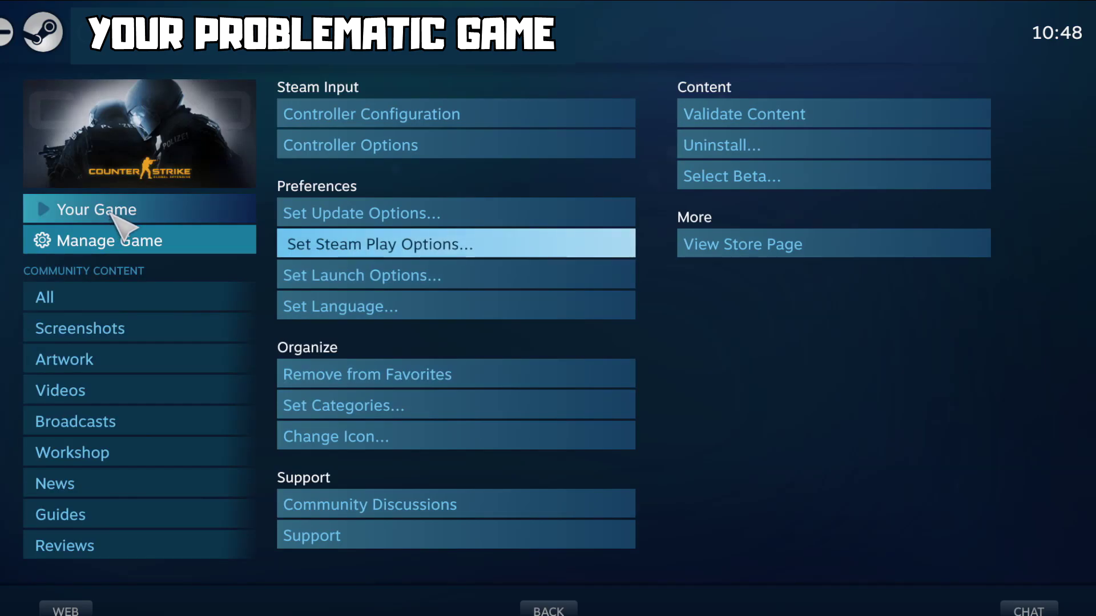
left_click(113, 215)
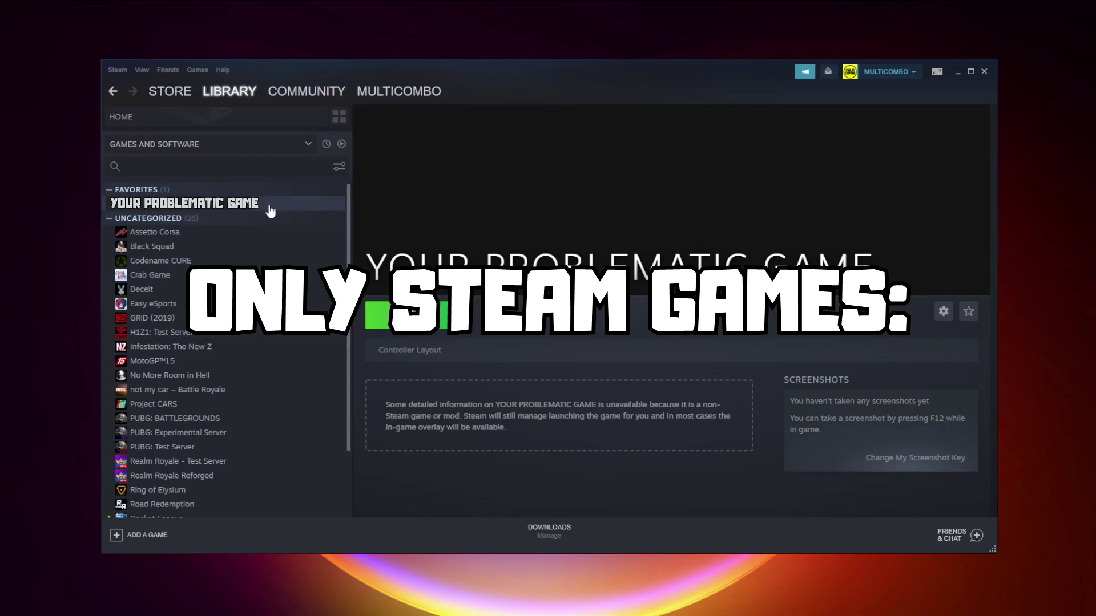
Set the controller override in the favorite game's properties to Disable Steam Input and close the properties
right_click(267, 205)
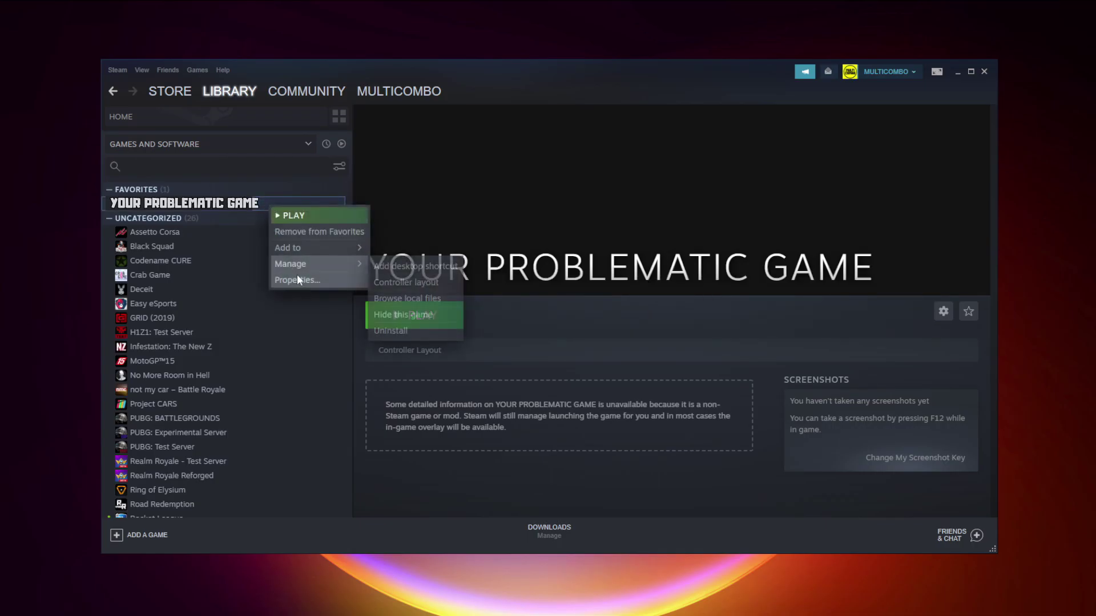
left_click(323, 279)
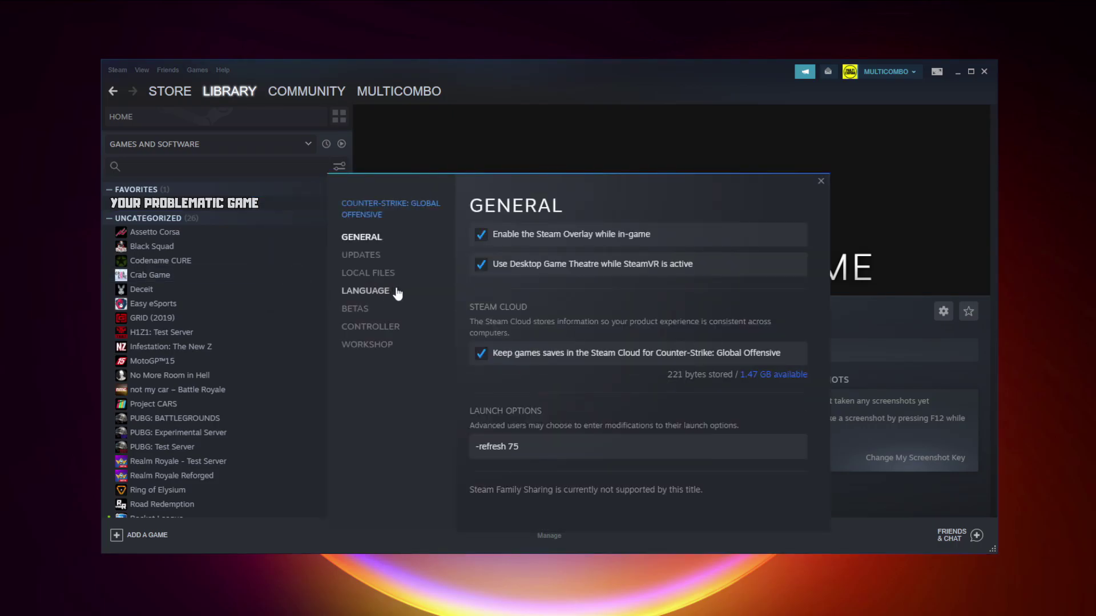
left_click(377, 327)
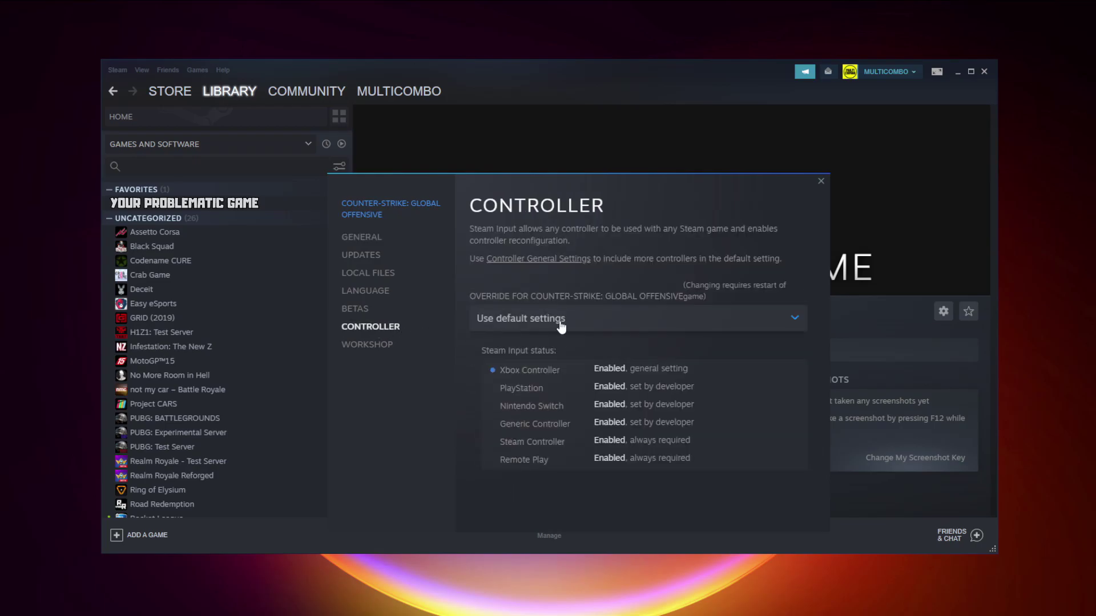
left_click(561, 326)
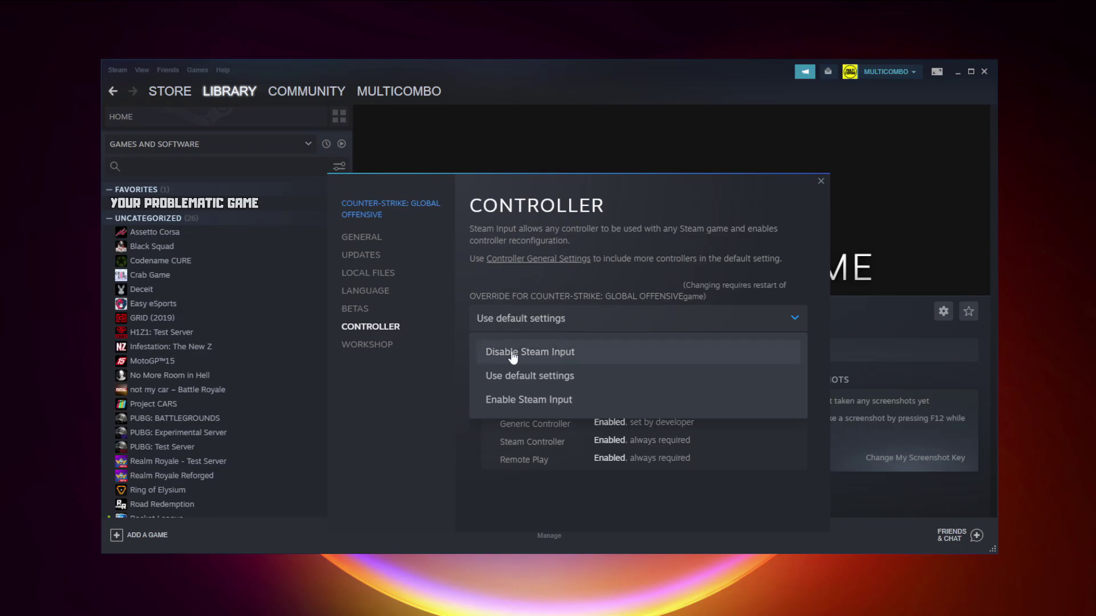
left_click(554, 353)
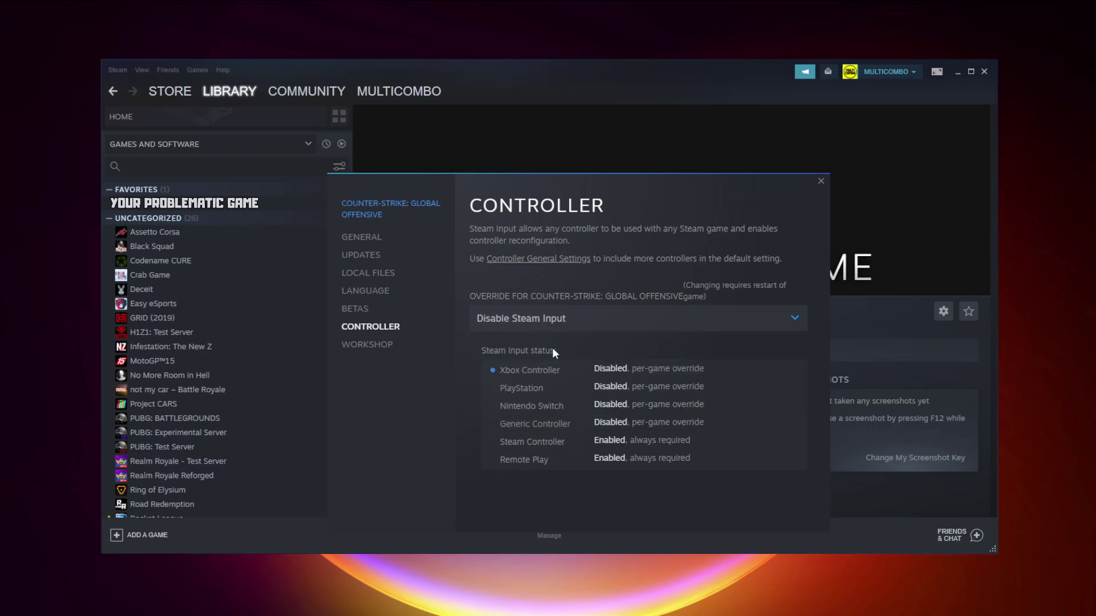
left_click(821, 181)
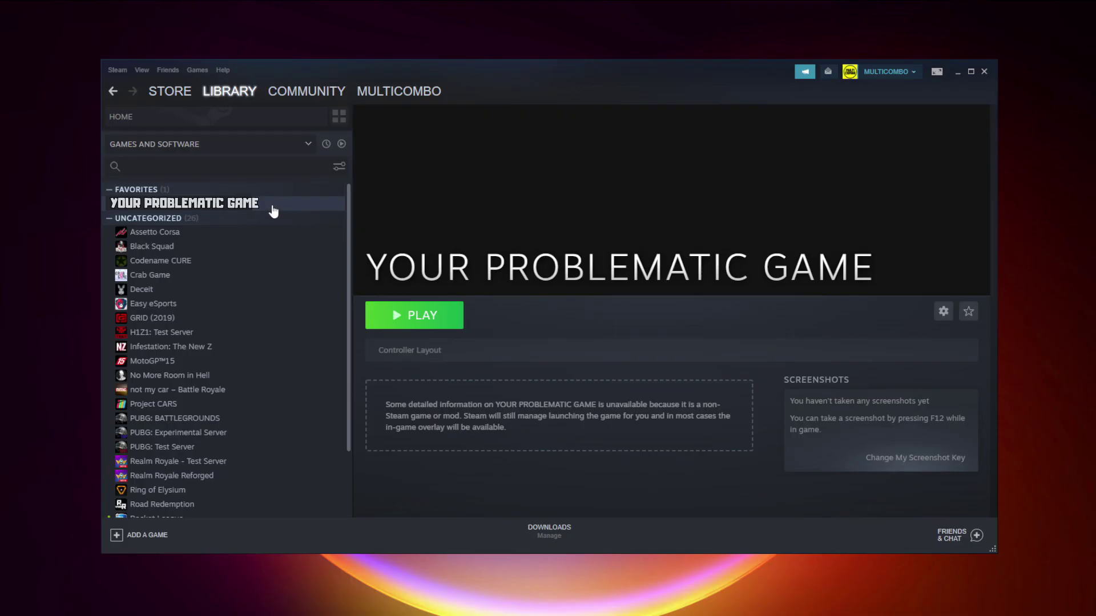
Change the favorite game's controller override to Enable Steam Input and close its properties
right_click(273, 204)
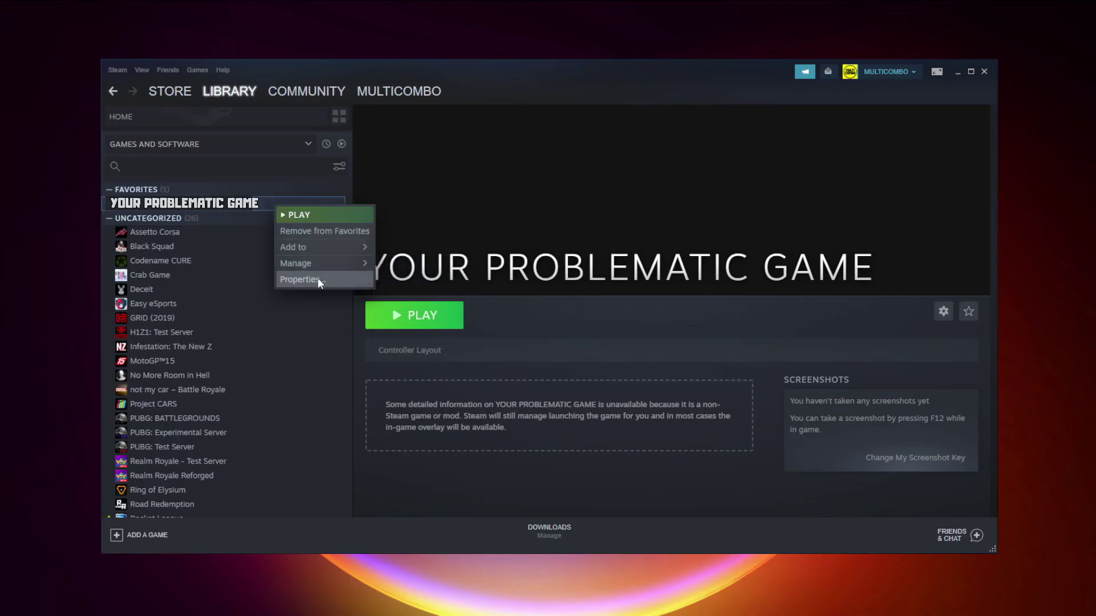
left_click(317, 279)
left_click(379, 335)
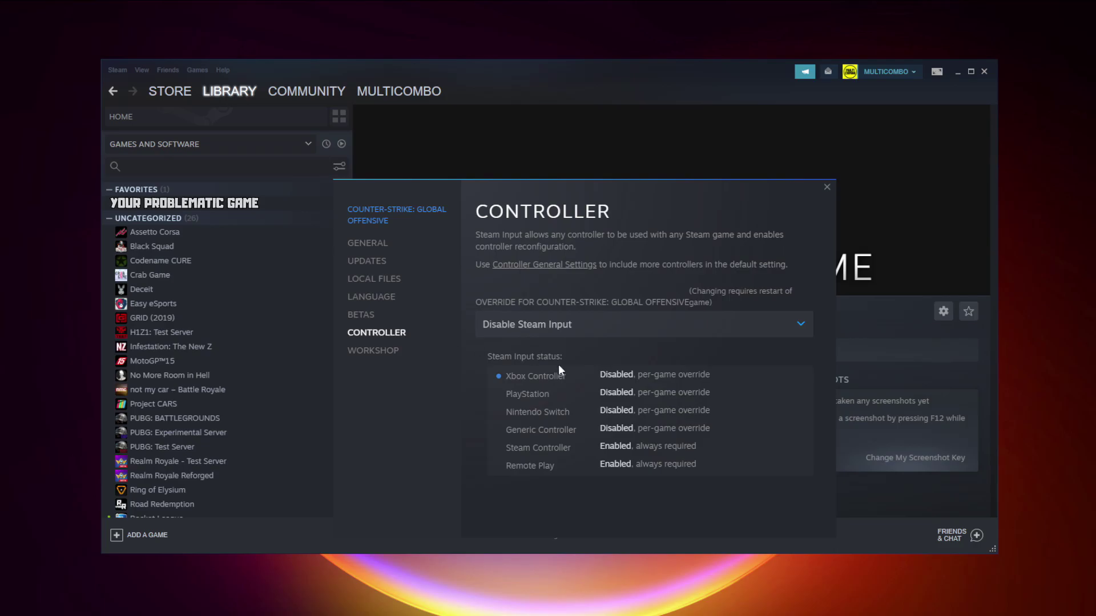
left_click(557, 324)
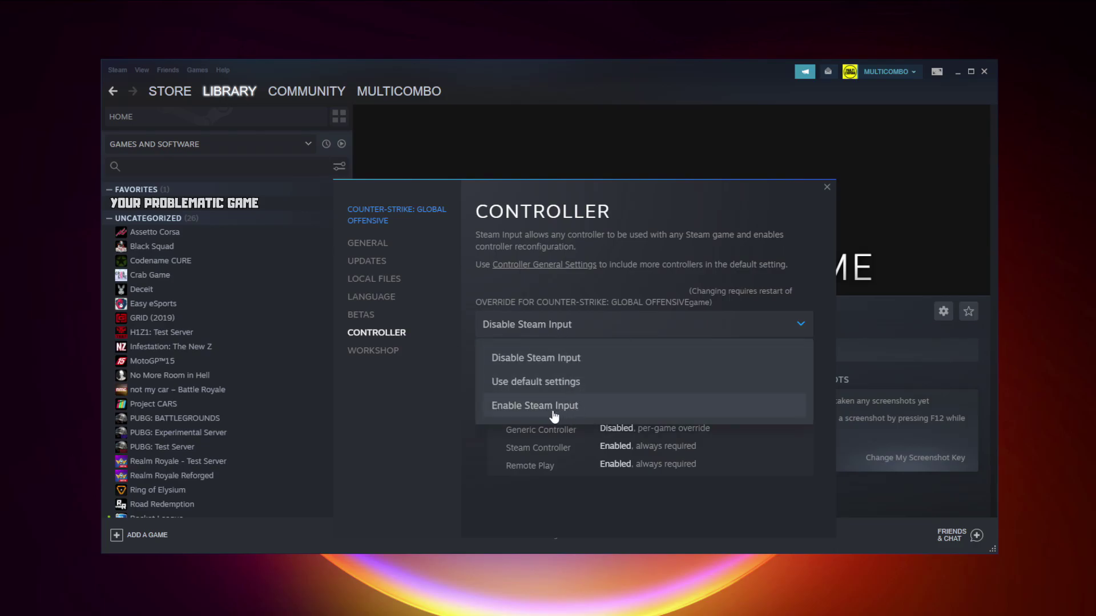
left_click(608, 411)
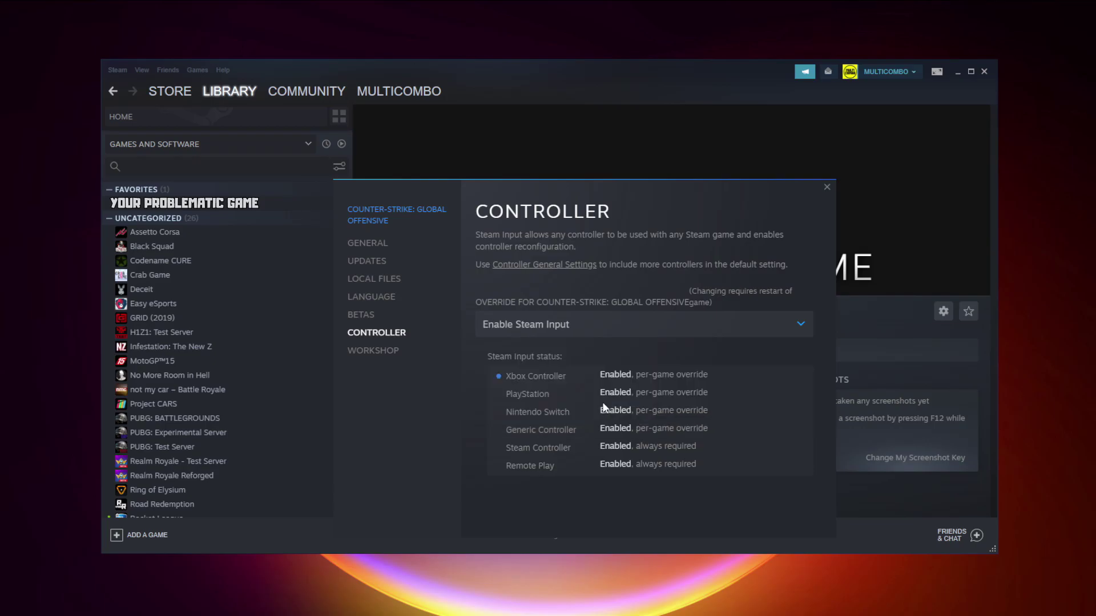
left_click(827, 185)
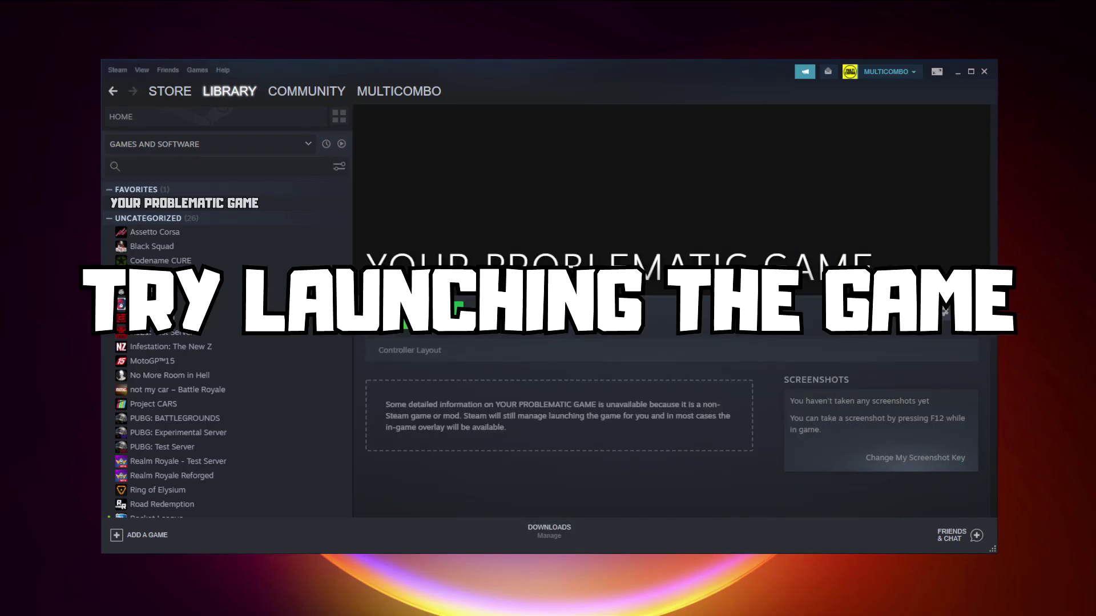